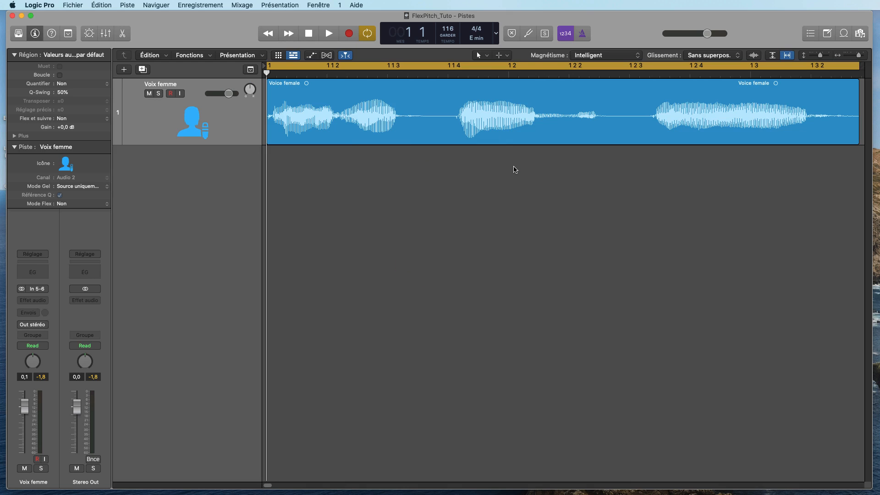
- Try out Flex Pitch mode on the Voix femme track, and switch Flex off and hide its controls again
{"action": "left_click", "coordinate": [328, 56]}
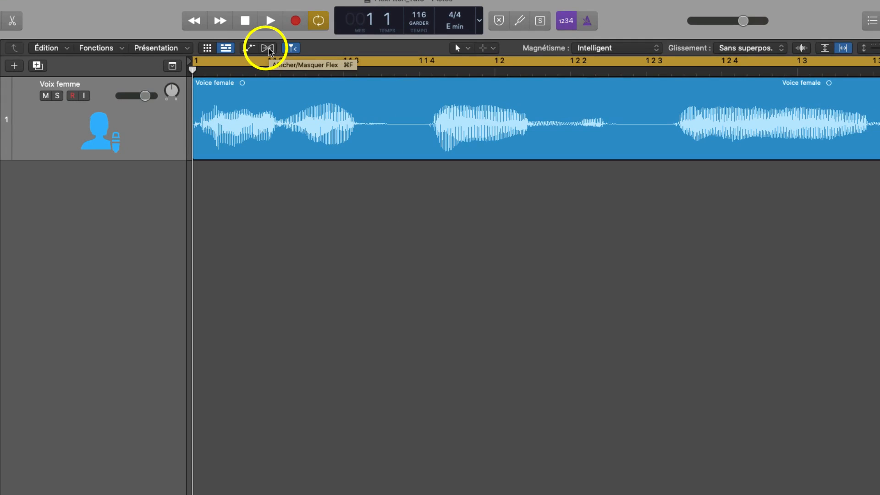
{"action": "left_click", "coordinate": [269, 49]}
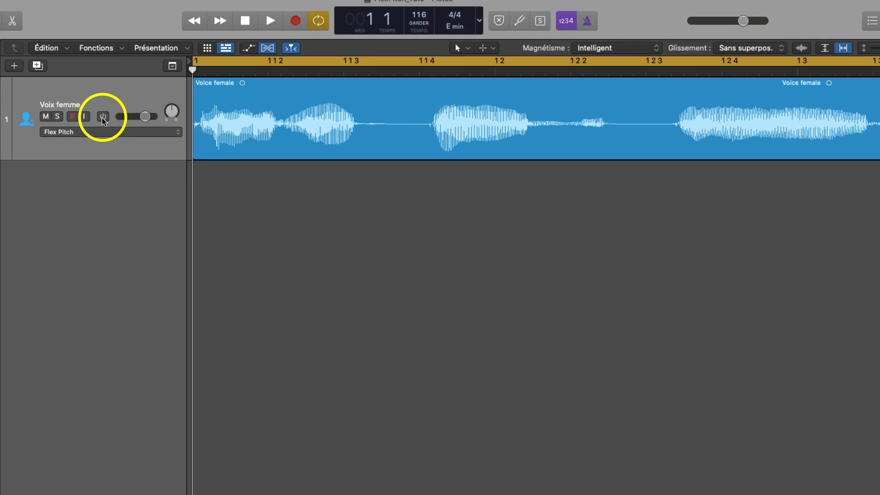
{"action": "left_click", "coordinate": [103, 117]}
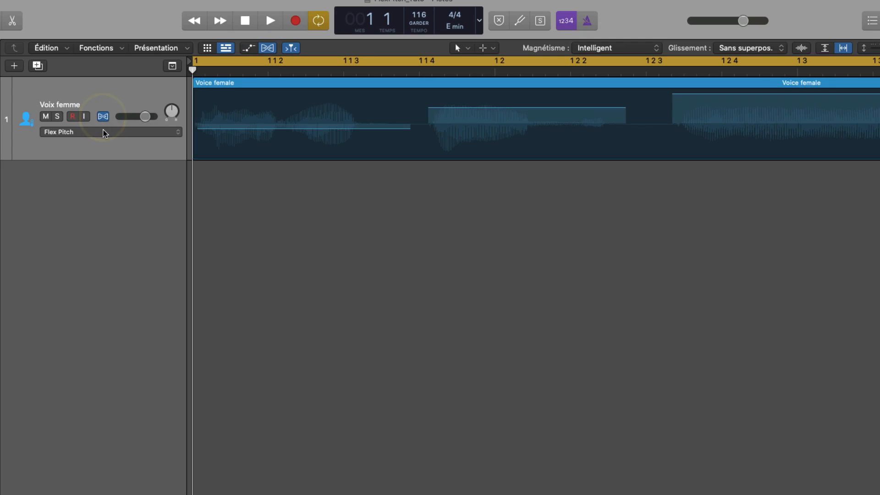
{"action": "left_click", "coordinate": [105, 132]}
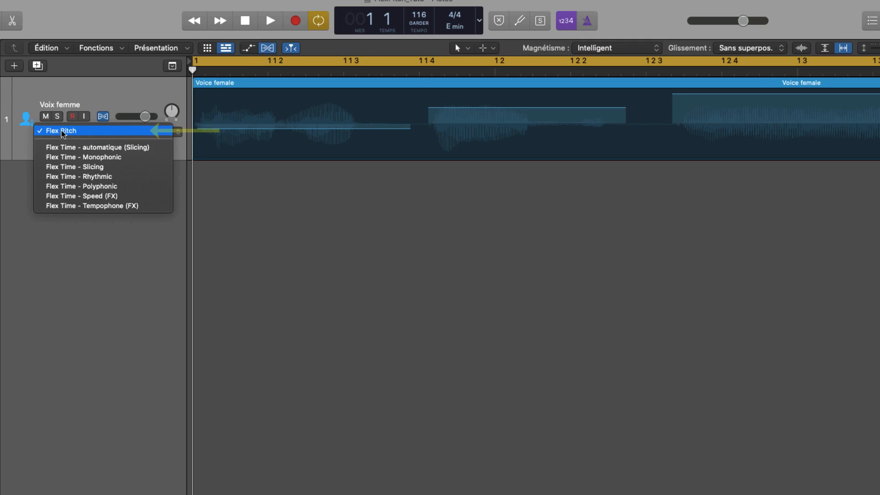
{"action": "left_click", "coordinate": [96, 133]}
{"action": "left_click", "coordinate": [103, 116]}
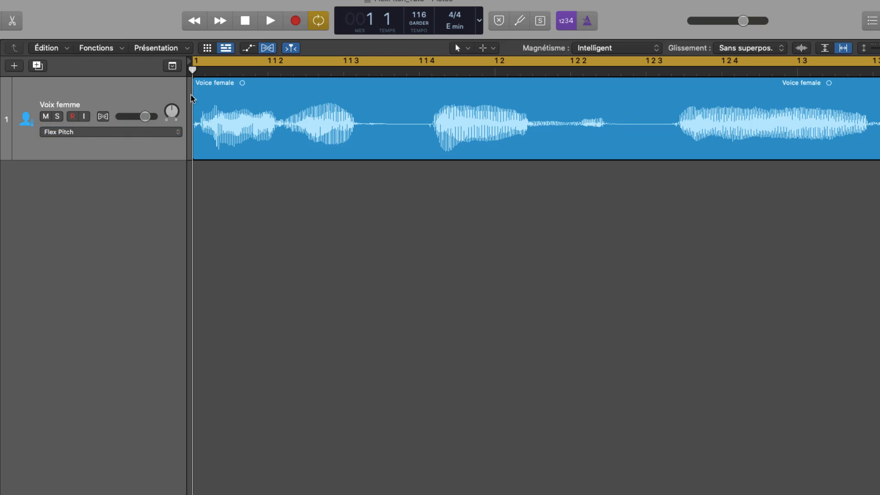
{"action": "left_click", "coordinate": [268, 48]}
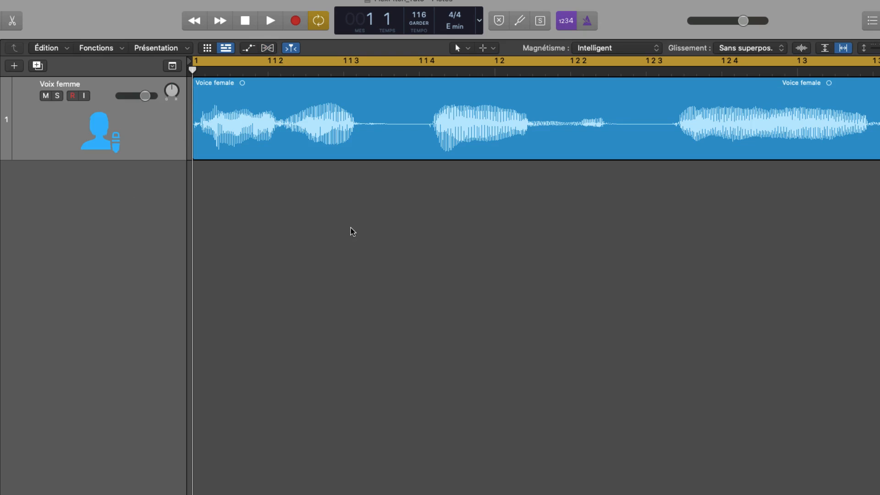
- Show the Flex controls, enable Flex on the Voix femme track and set its mode to Flex Pitch
{"action": "key", "text": "super+f"}
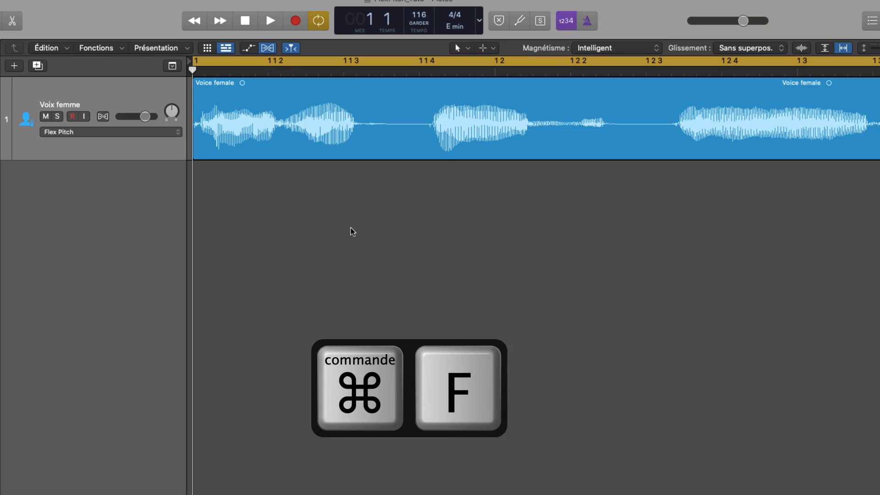
{"action": "left_click", "coordinate": [103, 117]}
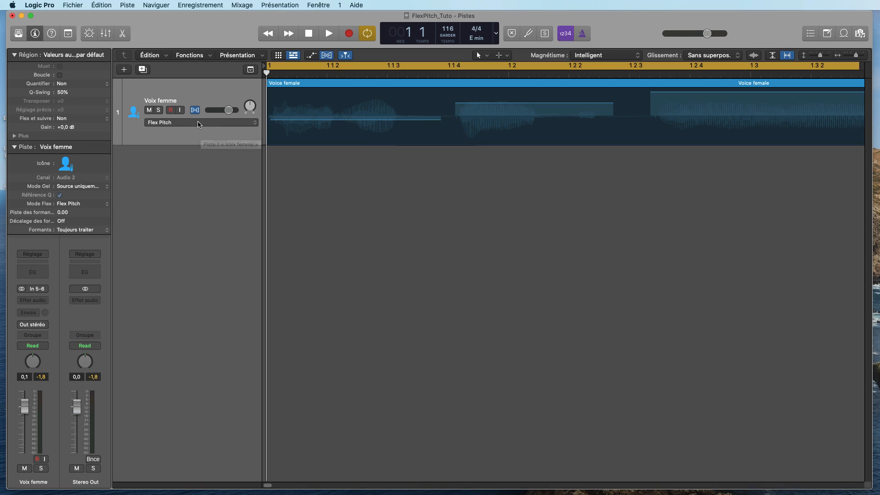
{"action": "left_click", "coordinate": [121, 150]}
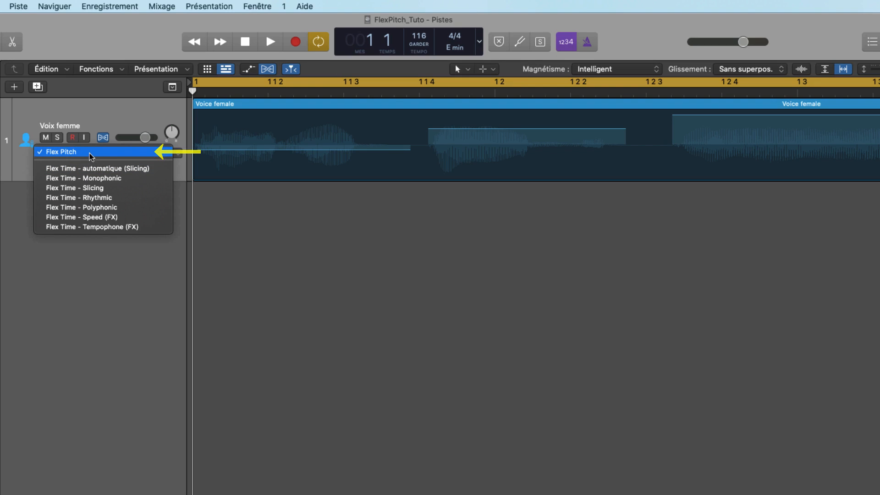
{"action": "left_click", "coordinate": [91, 156]}
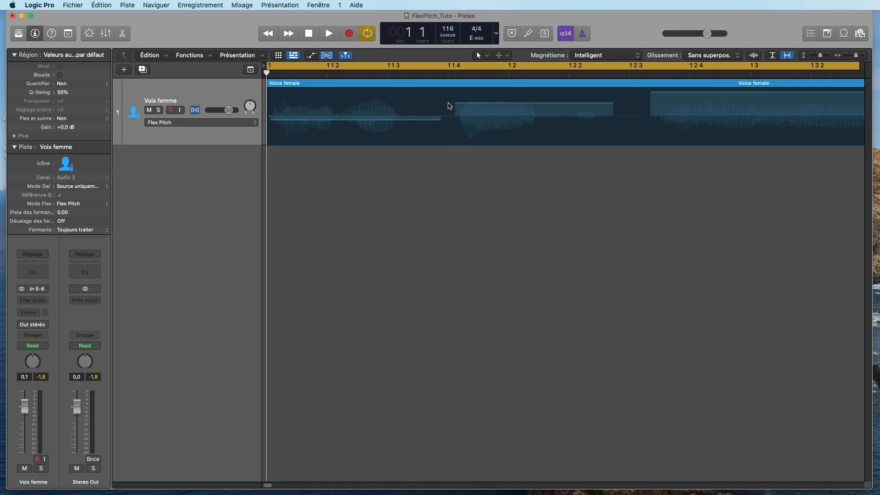
- Open the Voice female region in the track audio editor with Flex Pitch notes displayed, and enlarge the editor area
{"action": "double_click", "coordinate": [445, 86]}
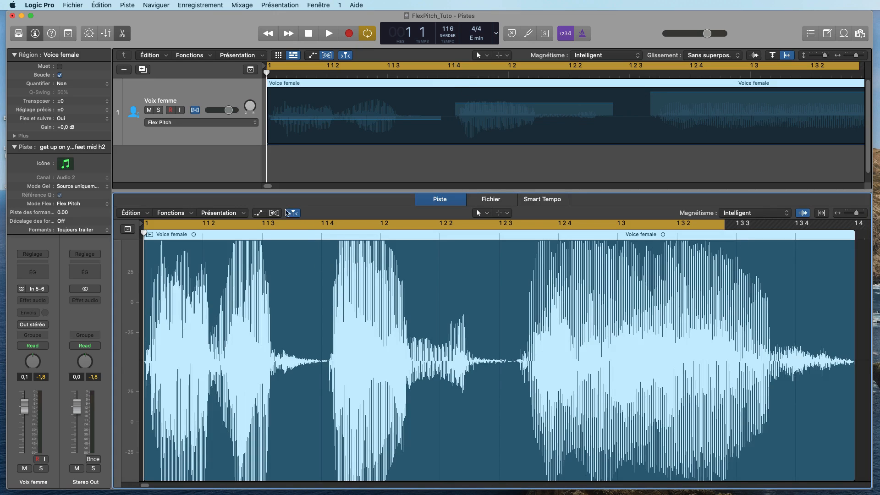
{"action": "left_click", "coordinate": [452, 200]}
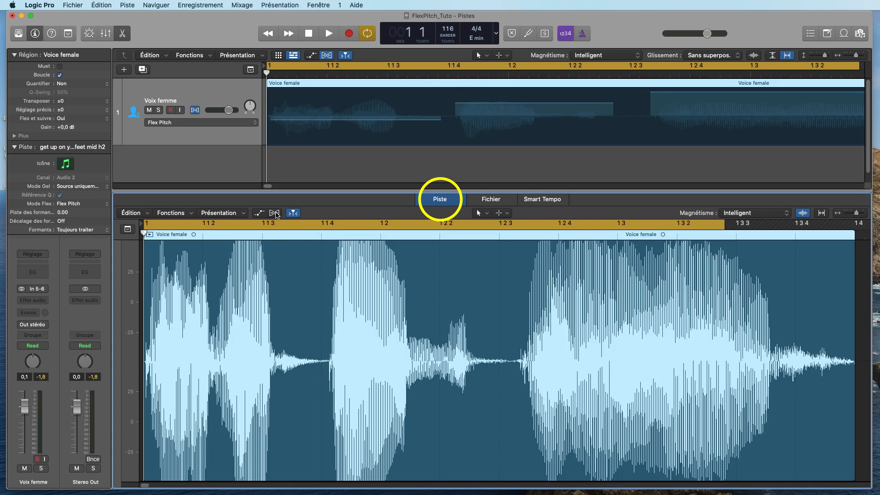
{"action": "left_click", "coordinate": [275, 213]}
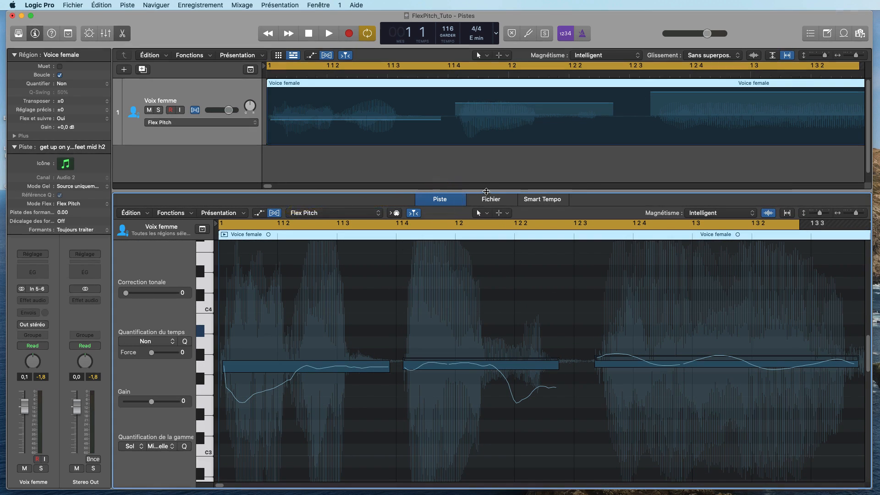
{"action": "left_click_drag", "start_coordinate": [486, 191], "coordinate": [486, 150]}
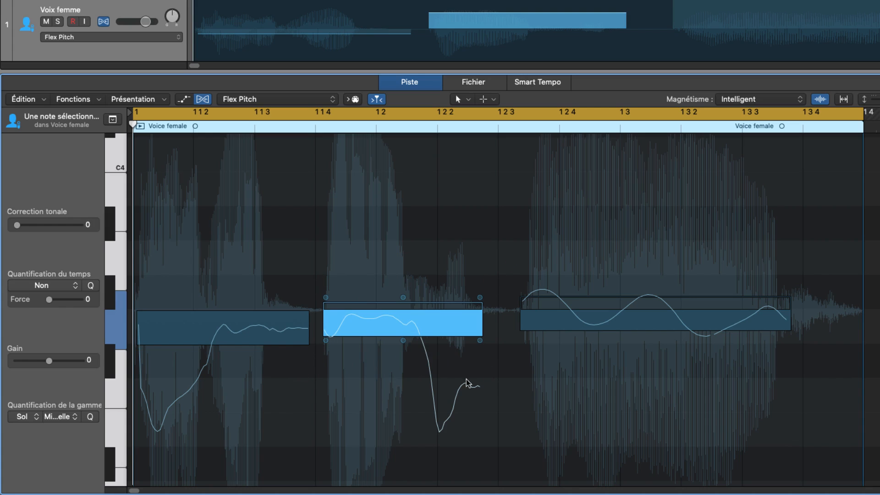
- Lower the fine pitch of the second note in the Voice female region slightly
{"action": "mouse_move", "coordinate": [403, 298]}
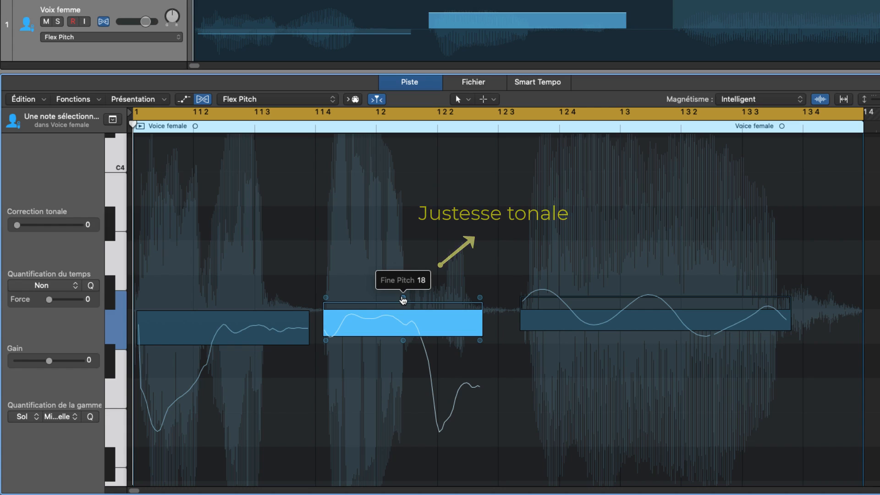
{"action": "mouse_move", "coordinate": [403, 343]}
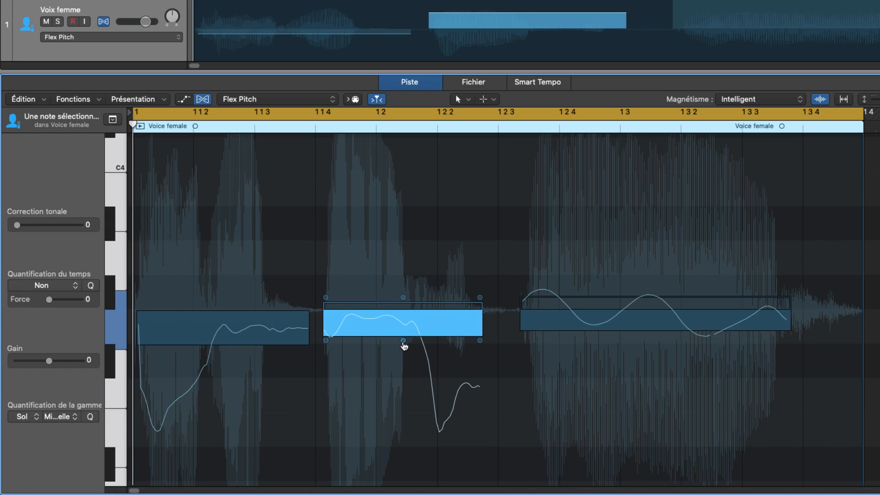
{"action": "mouse_move", "coordinate": [327, 345]}
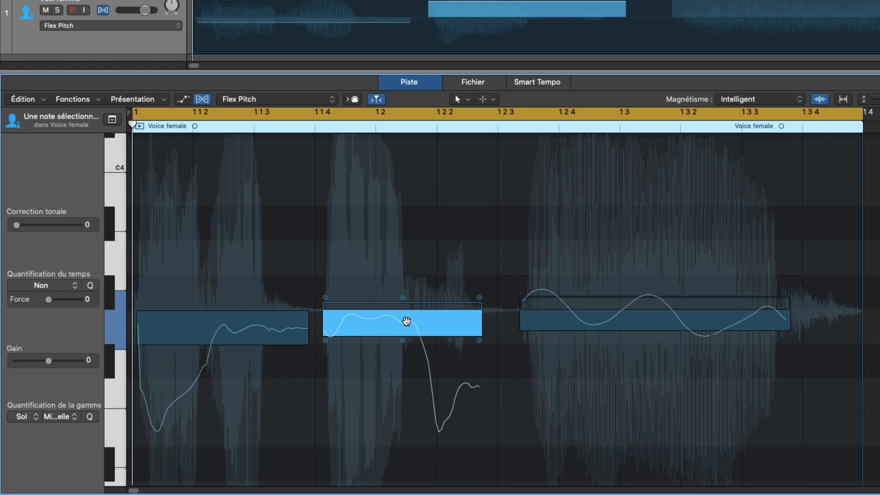
{"action": "mouse_move", "coordinate": [403, 304]}
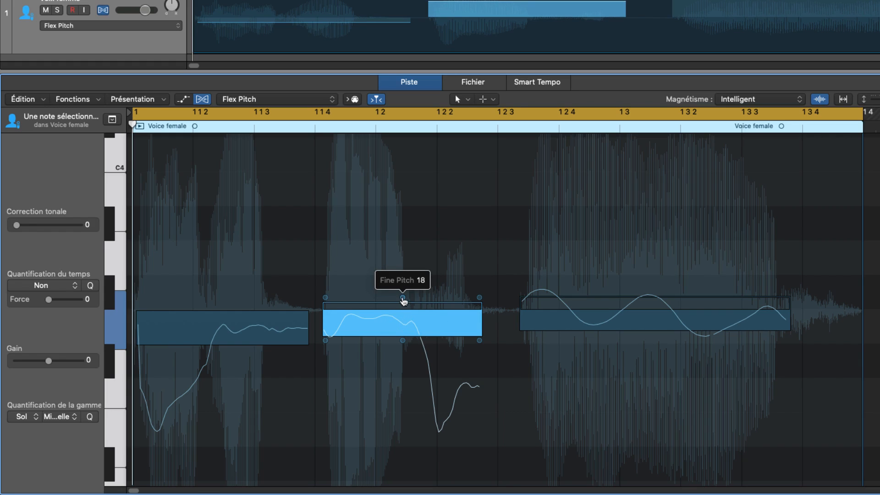
{"action": "left_click", "coordinate": [403, 301]}
{"action": "left_click_drag", "start_coordinate": [403, 297], "coordinate": [403, 299]}
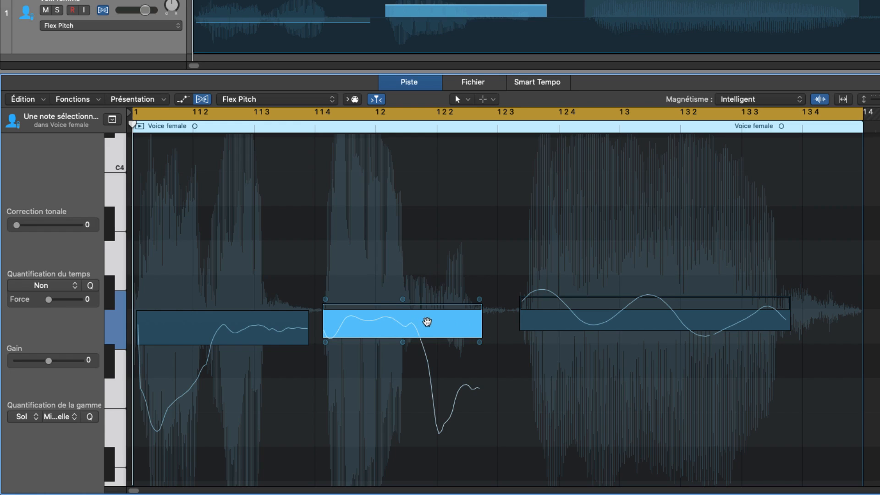
- Try raising the second note to A#3 while playing the region, and return it to G3
{"action": "left_click_drag", "start_coordinate": [427, 323], "coordinate": [426, 212]}
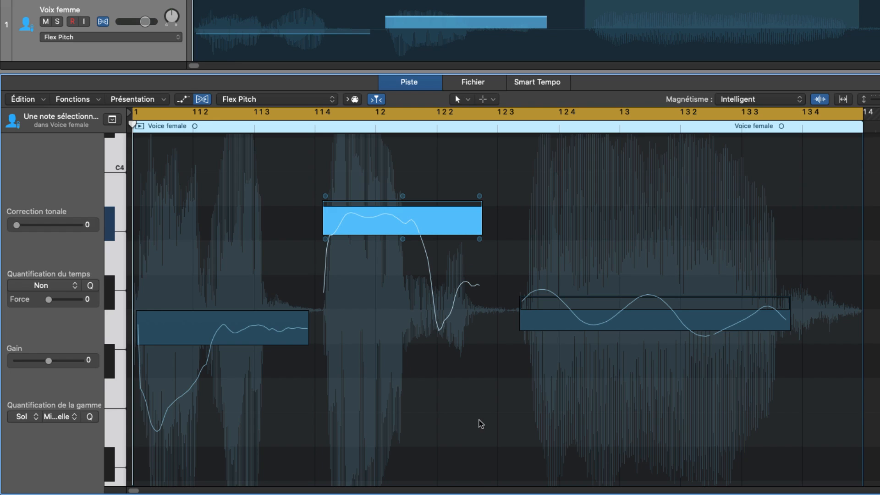
{"action": "key", "text": "space"}
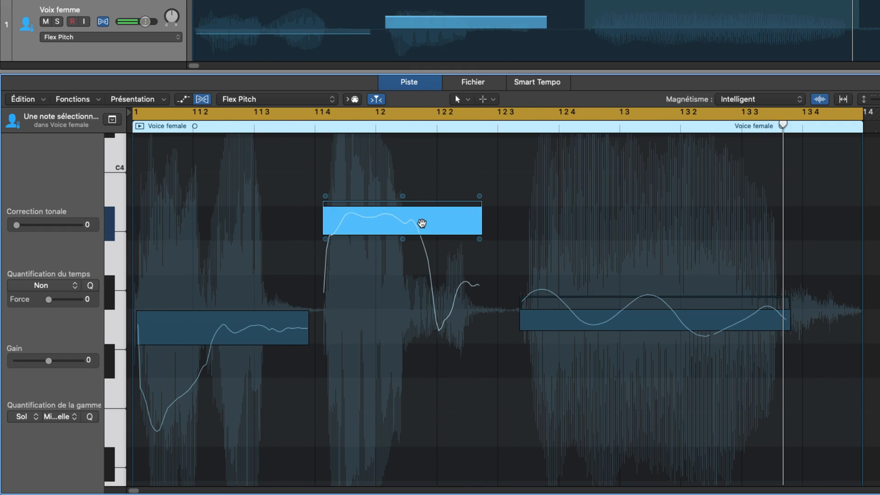
{"action": "left_click_drag", "start_coordinate": [422, 223], "coordinate": [422, 326]}
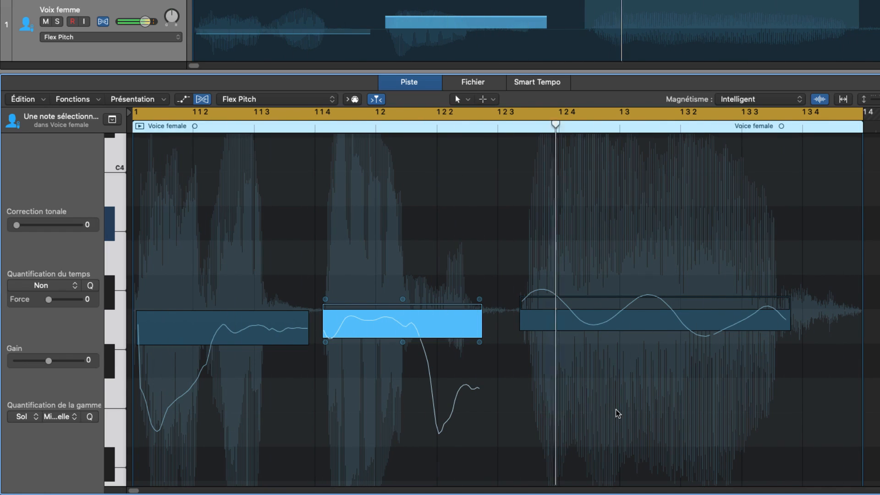
{"action": "key", "text": "space"}
- Raise the second note three semitones from G3 to A#3 and listen to the region
{"action": "left_click_drag", "start_coordinate": [425, 321], "coordinate": [426, 186]}
{"action": "key", "text": "space"}
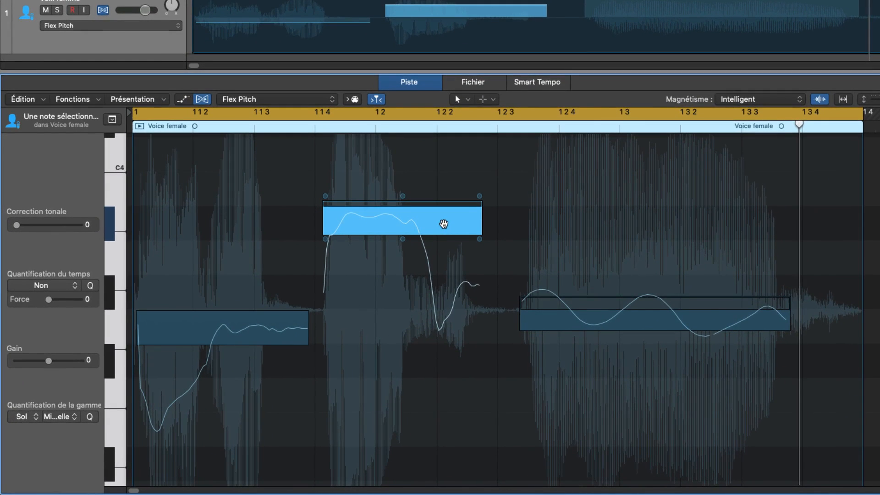
- Try setting the second note to perfect pitch, and undo that correction
{"action": "right_click", "coordinate": [444, 224]}
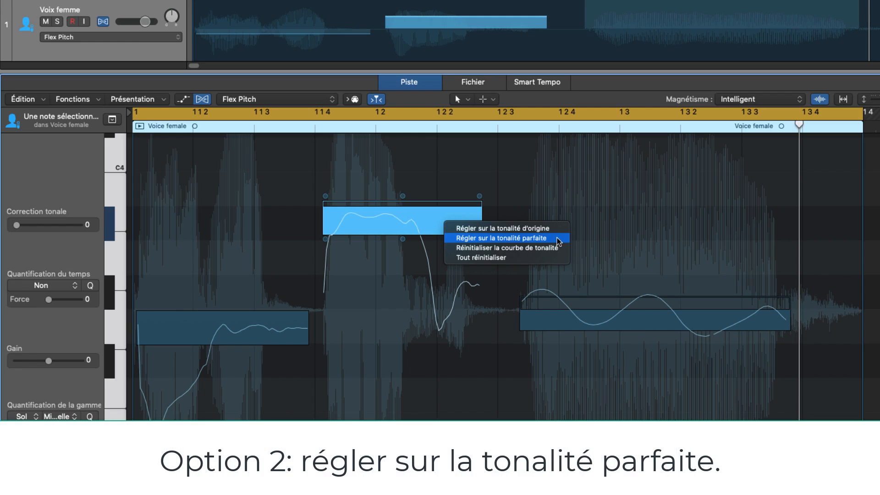
{"action": "left_click", "coordinate": [557, 238]}
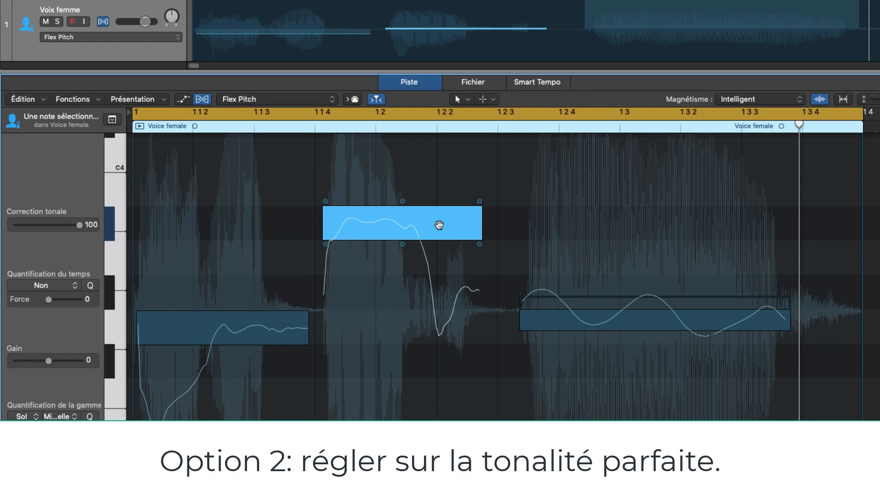
{"action": "key", "text": "super+z"}
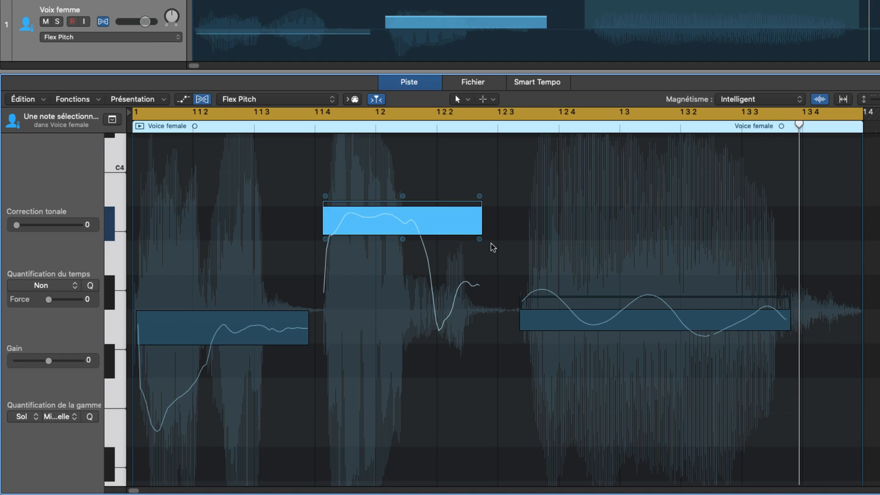
- Bend the start of the second note's pitch curve upwards with Pitch Drift, and reset the pitch curve
{"action": "right_click", "coordinate": [458, 229]}
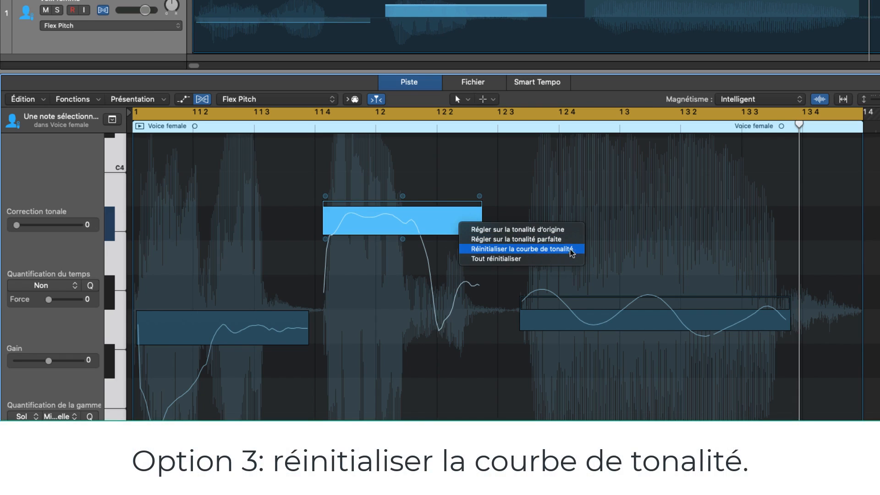
{"action": "left_click", "coordinate": [456, 175]}
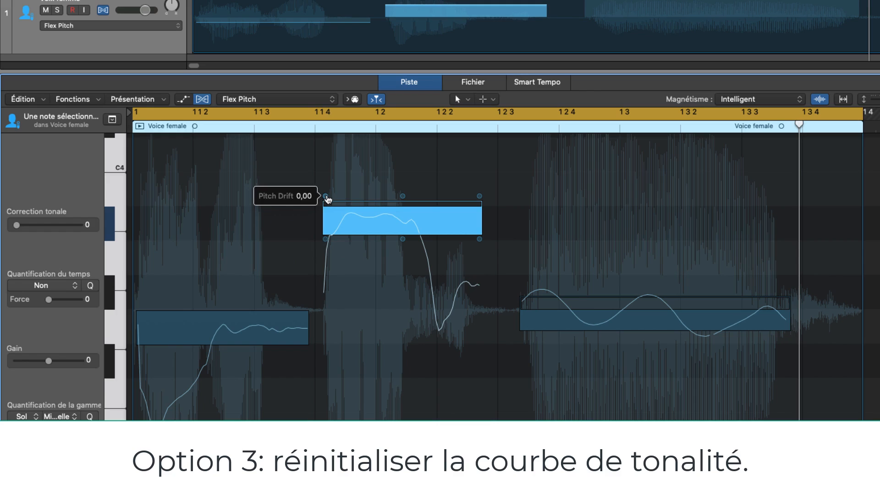
{"action": "left_click_drag", "start_coordinate": [326, 198], "coordinate": [323, 145]}
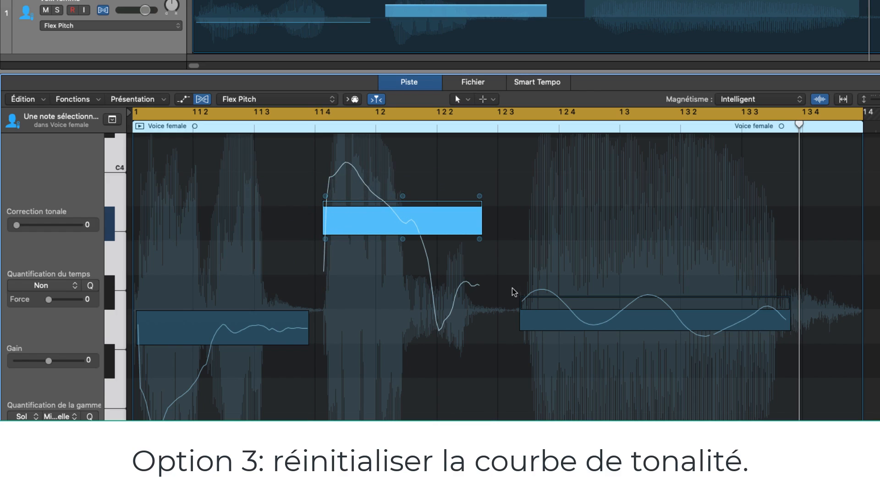
{"action": "right_click", "coordinate": [438, 223]}
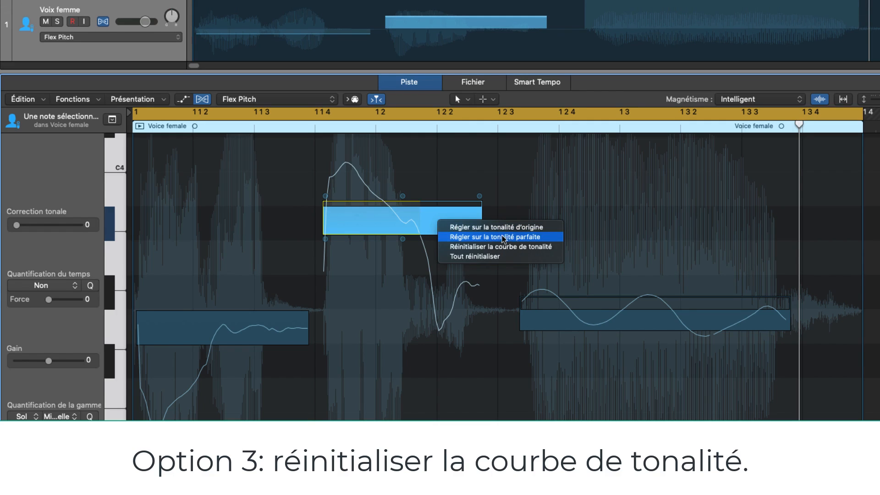
{"action": "left_click", "coordinate": [539, 250]}
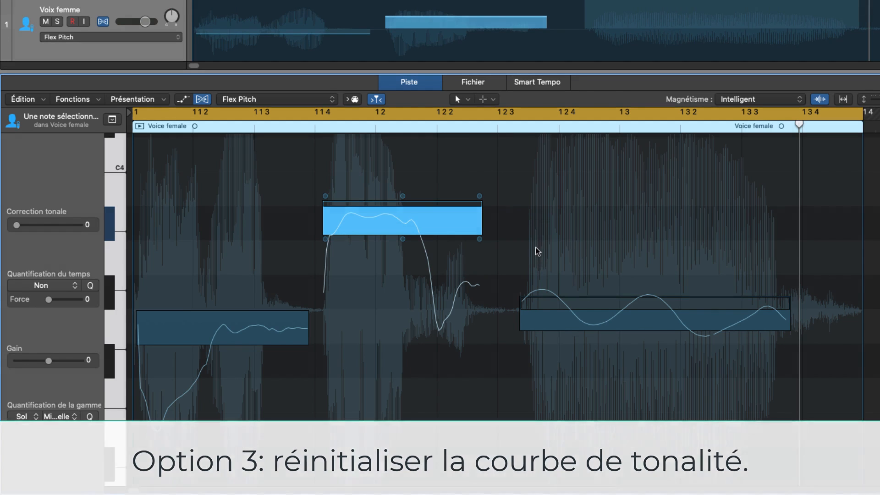
- Try resetting all edits on the second note
{"action": "right_click", "coordinate": [445, 218]}
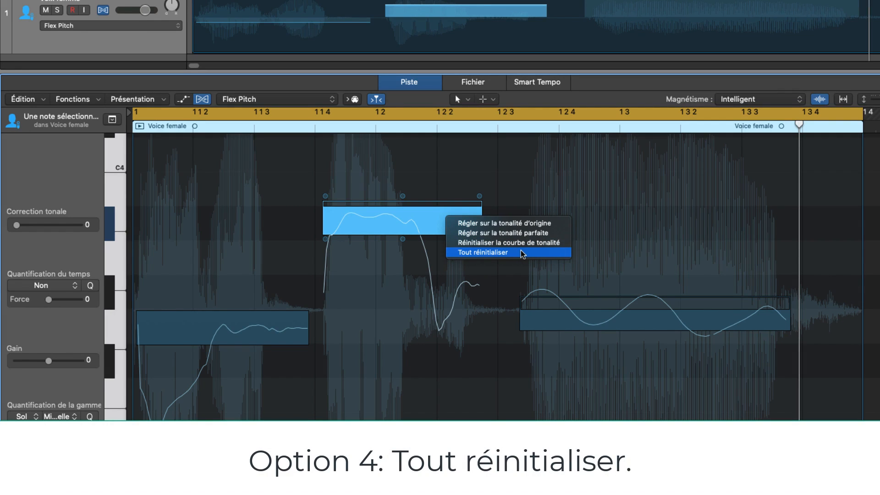
{"action": "left_click", "coordinate": [521, 250]}
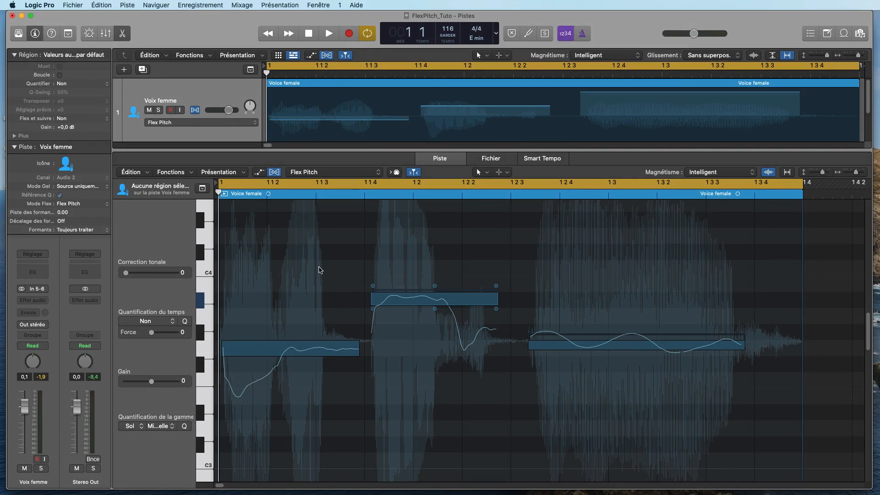
{"action": "left_click", "coordinate": [383, 299]}
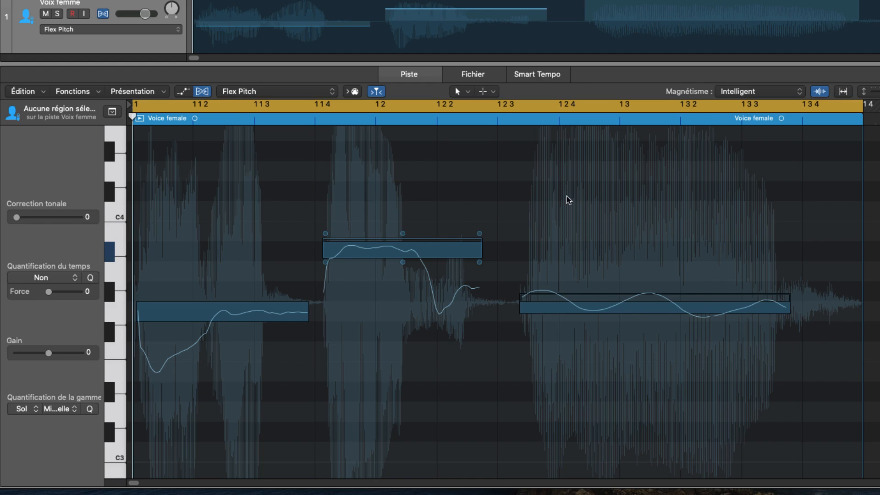
{"action": "mouse_move", "coordinate": [523, 318]}
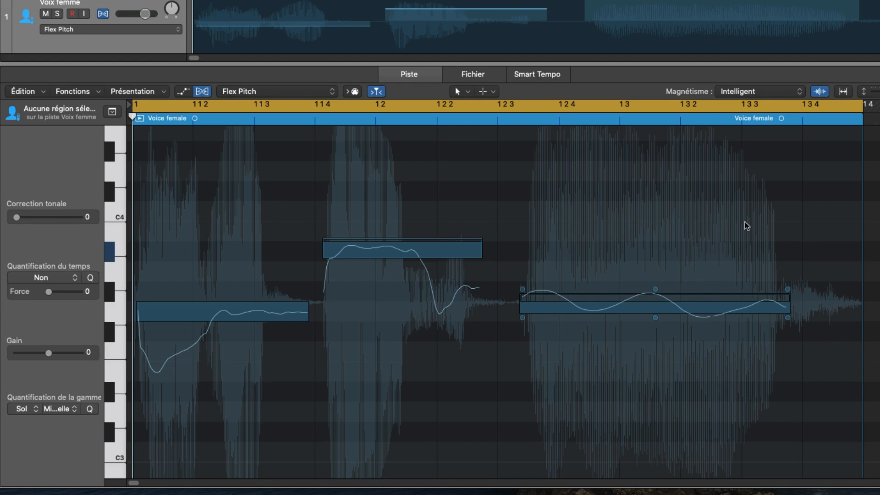
- Try raising the vocal notes' pitch correction to 96, and return it to 0
{"action": "left_click", "coordinate": [365, 244]}
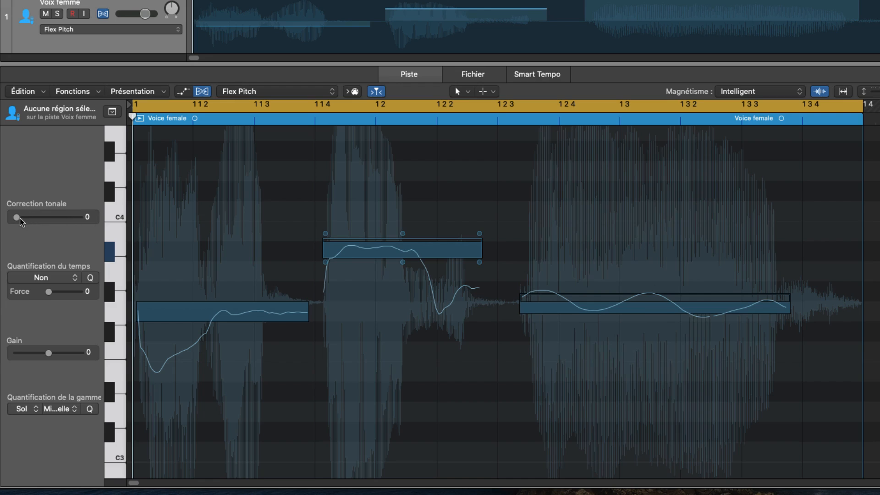
{"action": "left_click_drag", "start_coordinate": [20, 218], "coordinate": [92, 225]}
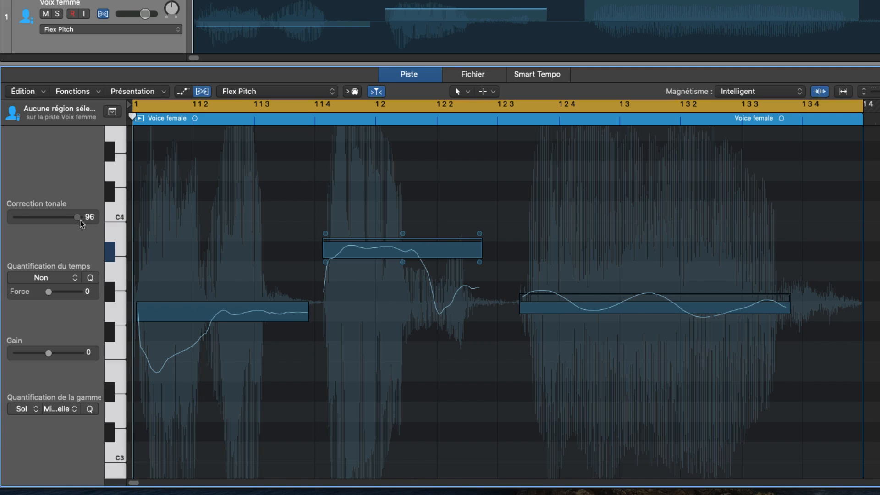
{"action": "left_click_drag", "start_coordinate": [81, 220], "coordinate": [15, 220]}
- Select the second note and examine the time quantization values and strength setting
{"action": "left_click", "coordinate": [451, 251]}
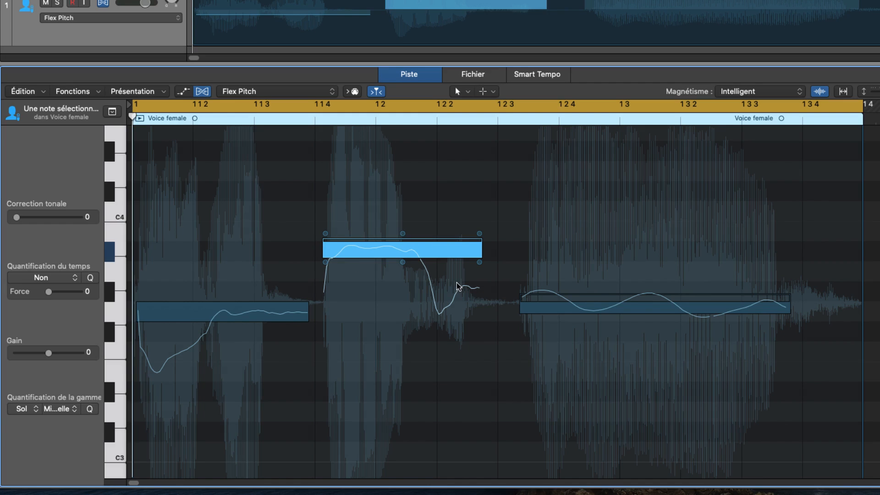
{"action": "left_click", "coordinate": [73, 278]}
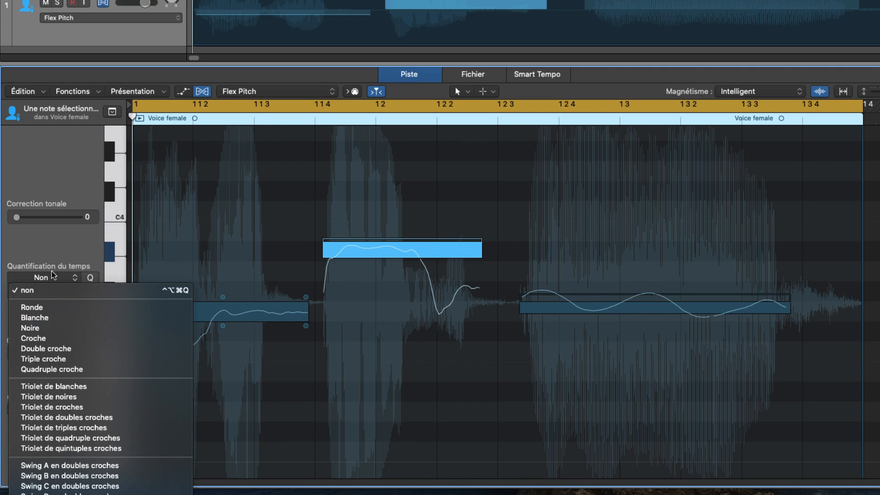
{"action": "left_click", "coordinate": [59, 243]}
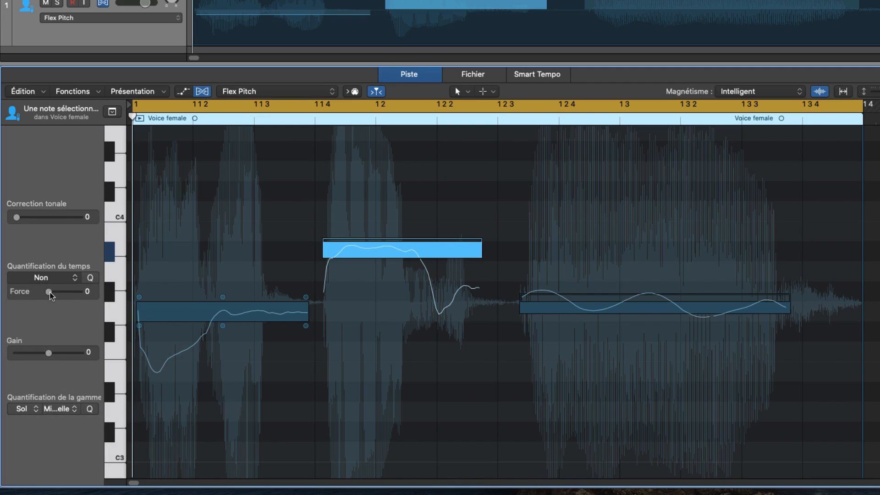
{"action": "mouse_move", "coordinate": [50, 293]}
{"action": "left_mouse_down"}
{"action": "mouse_move", "coordinate": [72, 292]}
{"action": "mouse_move", "coordinate": [41, 294]}
{"action": "left_mouse_up"}
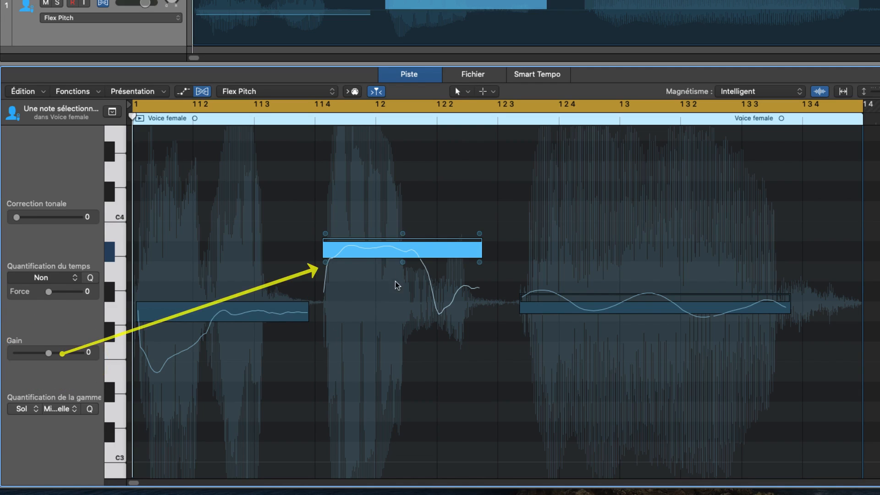
- Look through the root note and scale type choices for scale quantization, keeping Sol and Mineure naturelle
{"action": "mouse_move", "coordinate": [324, 268]}
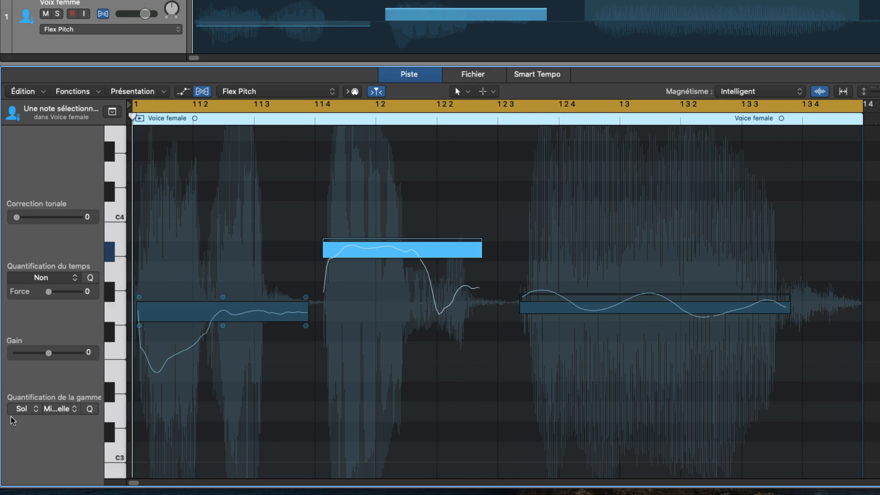
{"action": "left_click", "coordinate": [36, 409]}
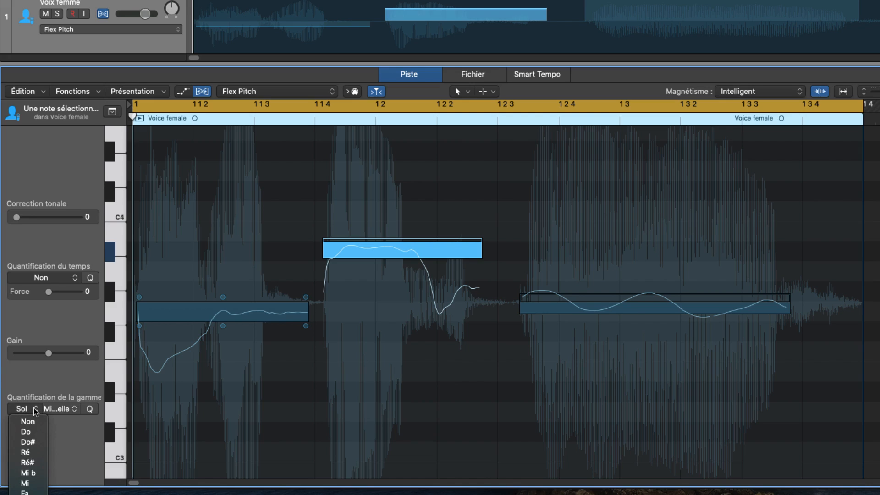
{"action": "left_click", "coordinate": [31, 387]}
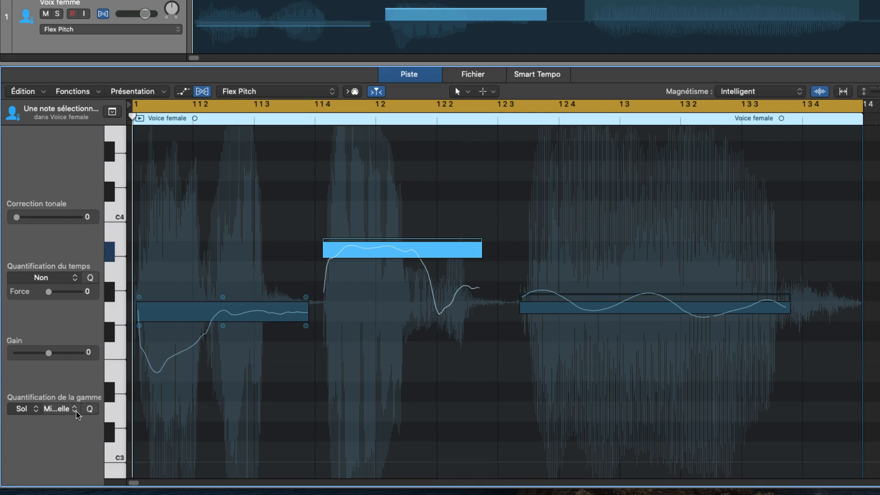
{"action": "left_click", "coordinate": [75, 409]}
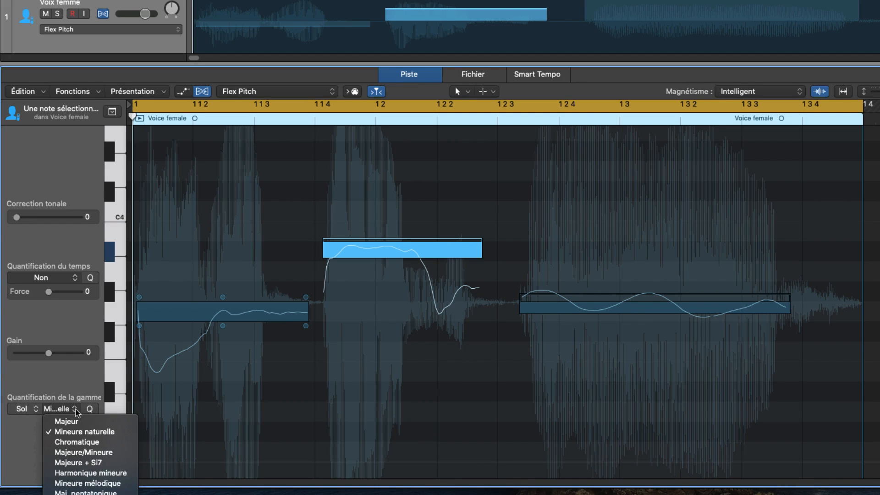
{"action": "left_click", "coordinate": [79, 382]}
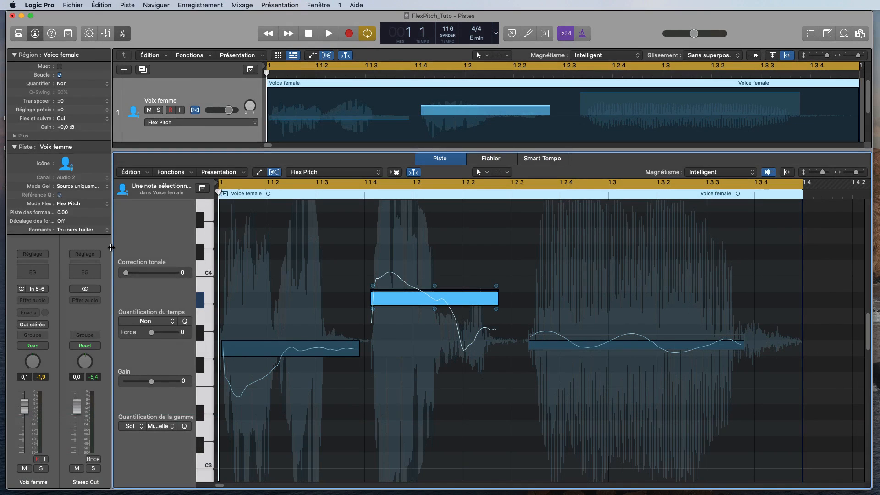
- Show the inspector and open the vocal track's Formants processing setting
{"action": "left_click", "coordinate": [35, 34]}
{"action": "left_click", "coordinate": [35, 34]}
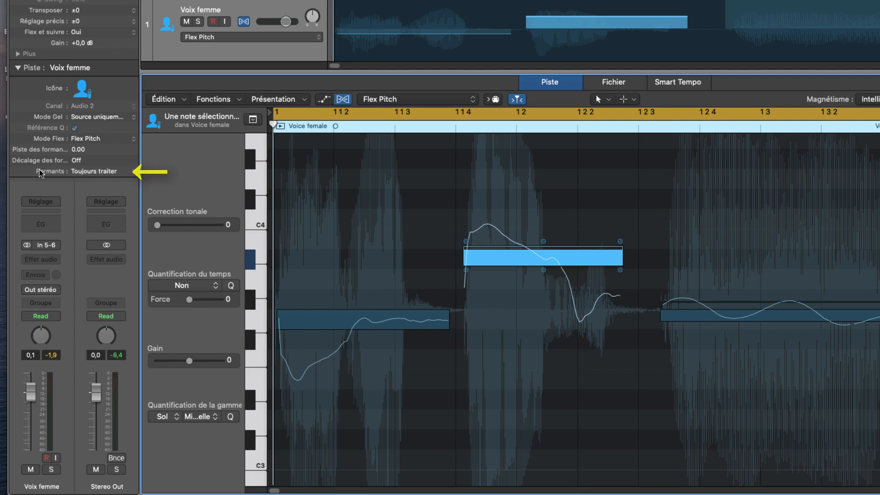
{"action": "left_click", "coordinate": [96, 171]}
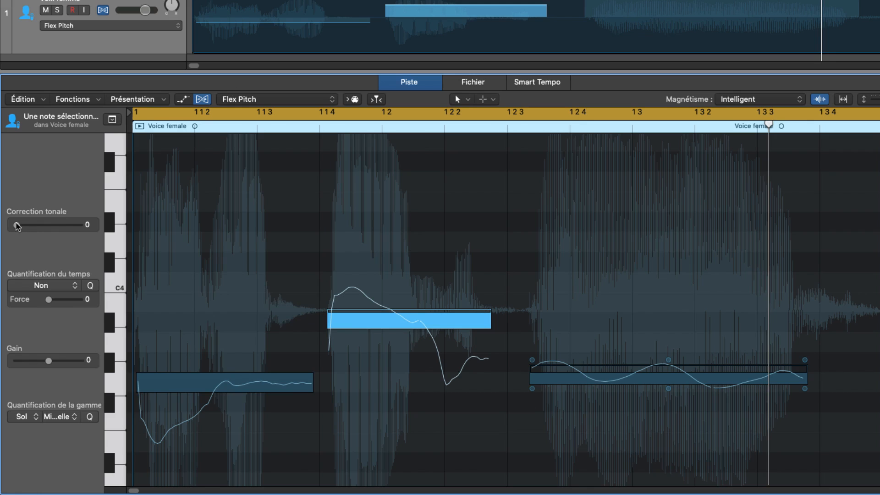
- Set the second note's pitch correction to 88 and listen to the region
{"action": "left_click_drag", "start_coordinate": [17, 225], "coordinate": [74, 228]}
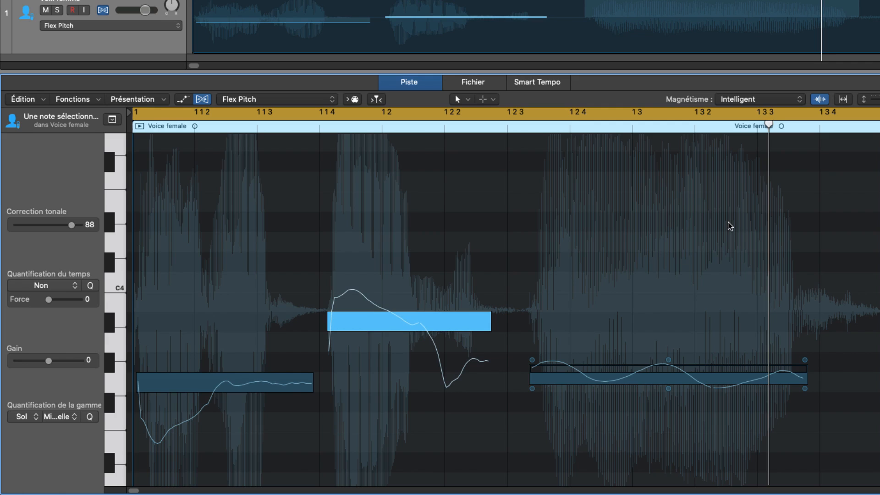
{"action": "key", "text": "space"}
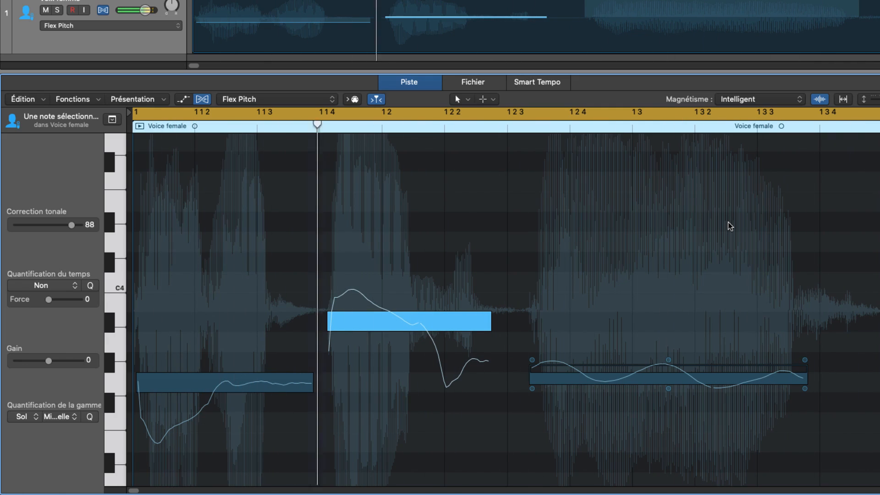
{"action": "key", "text": "space"}
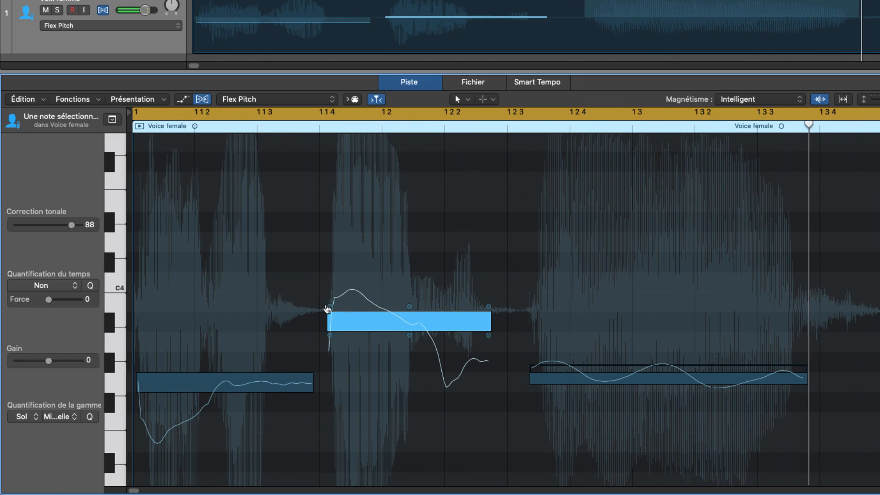
- Lower the Pitch Drift at both the start and the end of the second note, and listen to the region
{"action": "mouse_move", "coordinate": [331, 308]}
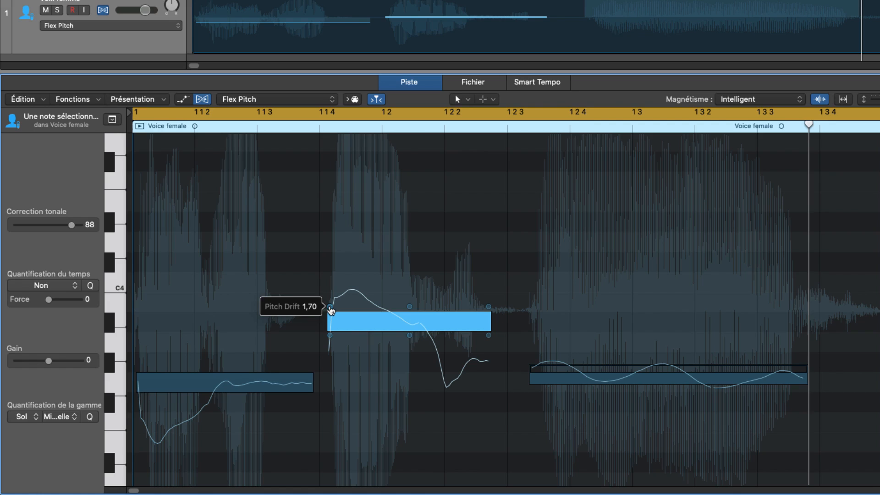
{"action": "left_click_drag", "start_coordinate": [331, 311], "coordinate": [331, 336]}
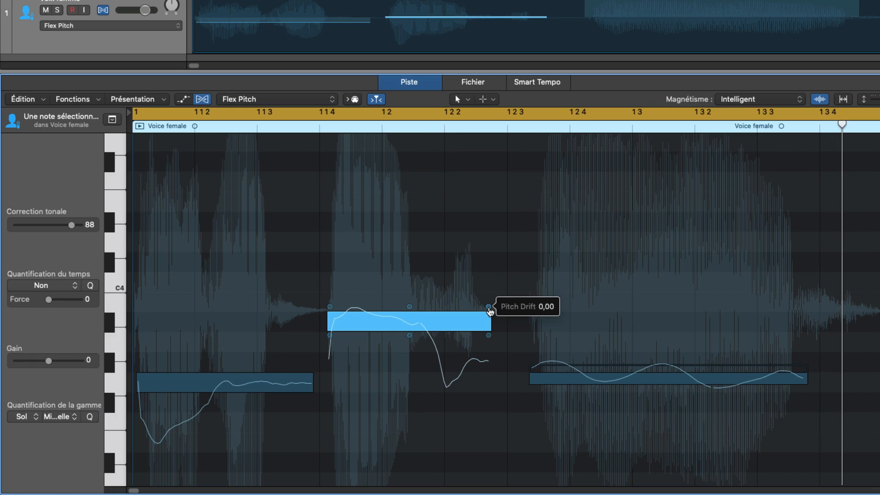
{"action": "left_click_drag", "start_coordinate": [489, 307], "coordinate": [492, 329]}
{"action": "mouse_move", "coordinate": [714, 360]}
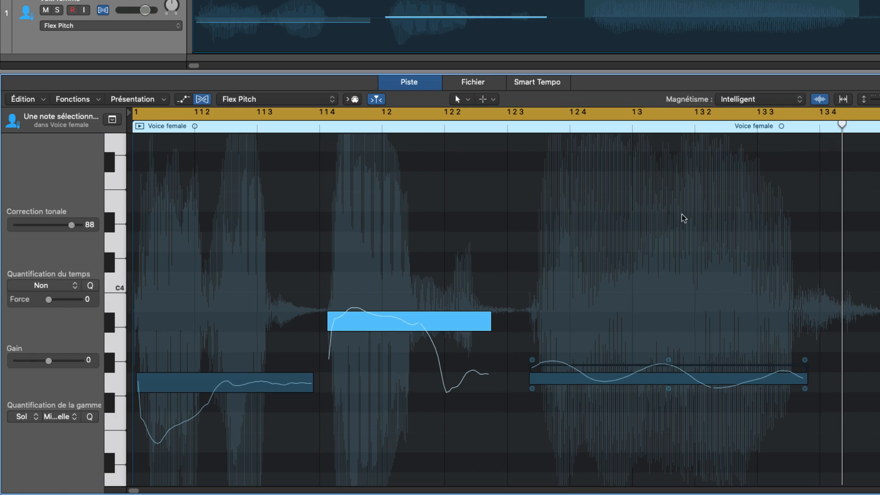
{"action": "key", "text": "space"}
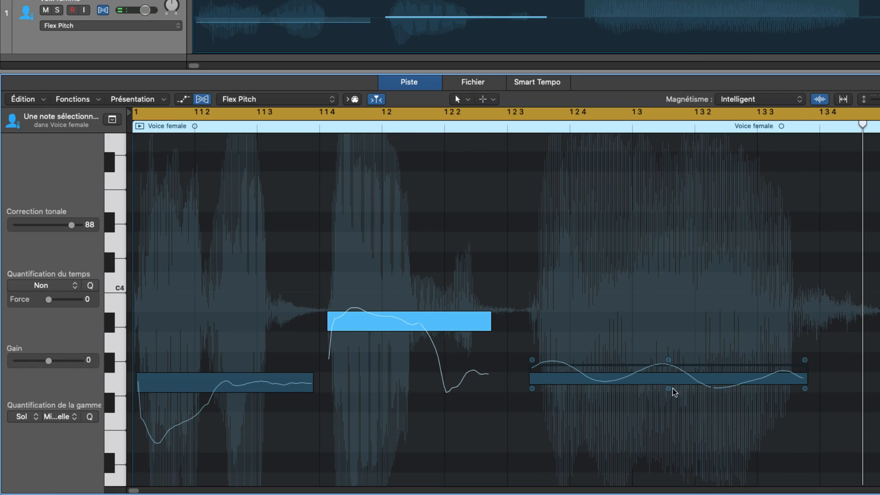
- Flatten the third note's vibrato almost completely, listen to the region, and set the note's pitch correction to 45
{"action": "mouse_move", "coordinate": [669, 389]}
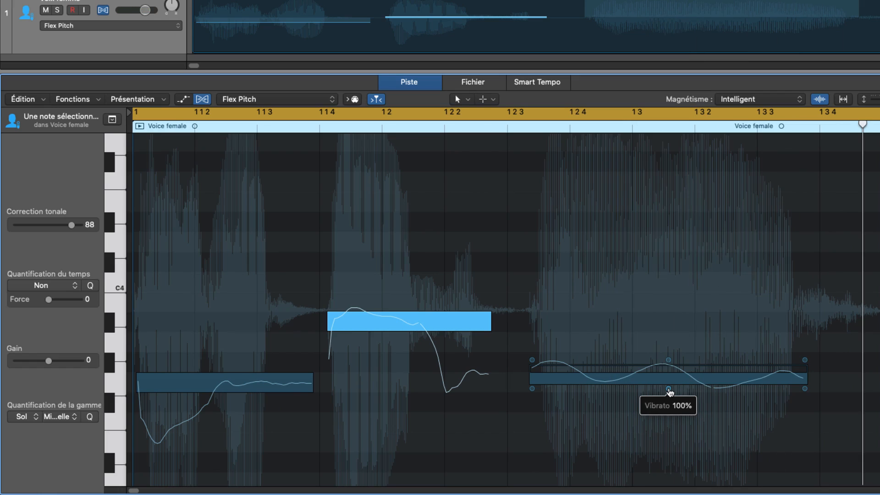
{"action": "left_click", "coordinate": [669, 390]}
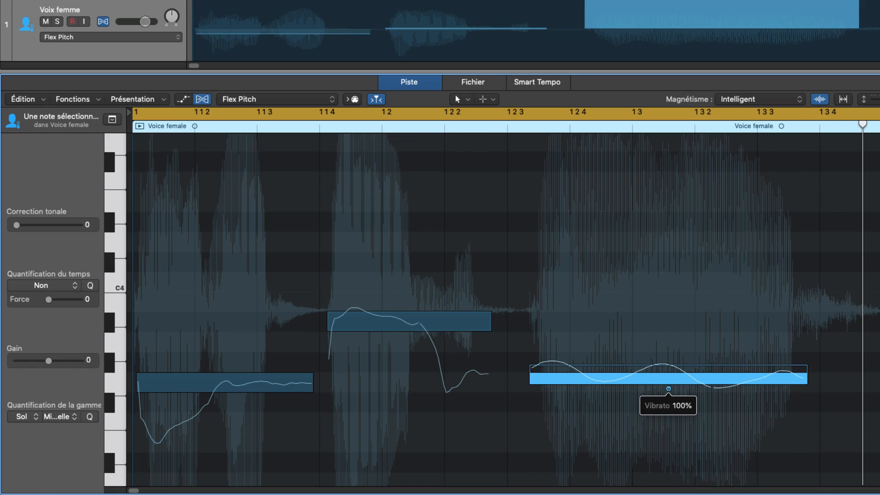
{"action": "left_click_drag", "start_coordinate": [669, 390], "coordinate": [669, 419]}
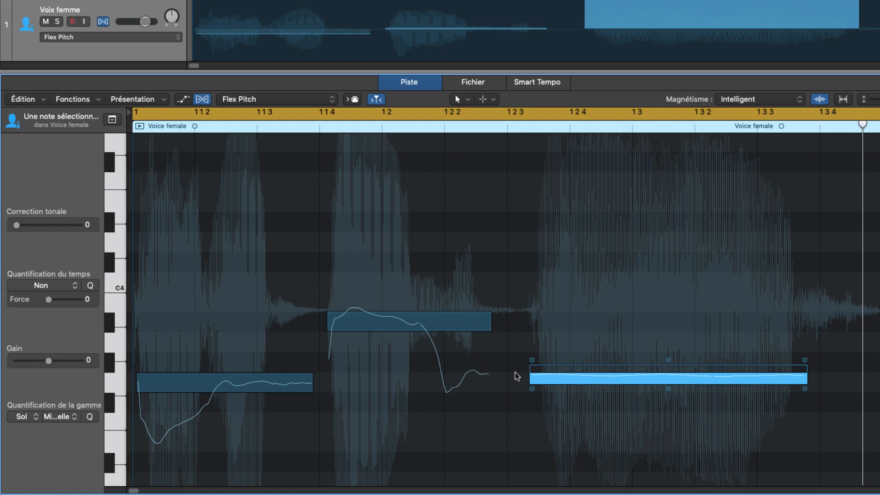
{"action": "key", "text": "space"}
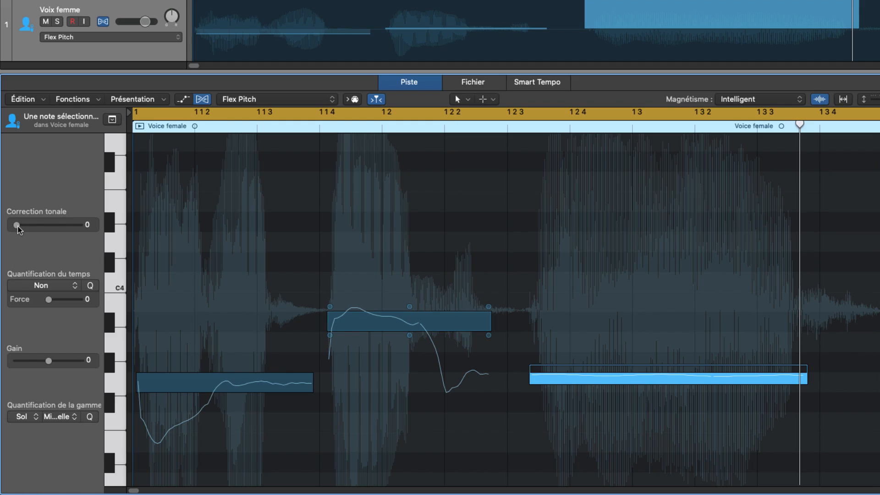
{"action": "left_click_drag", "start_coordinate": [16, 229], "coordinate": [45, 230]}
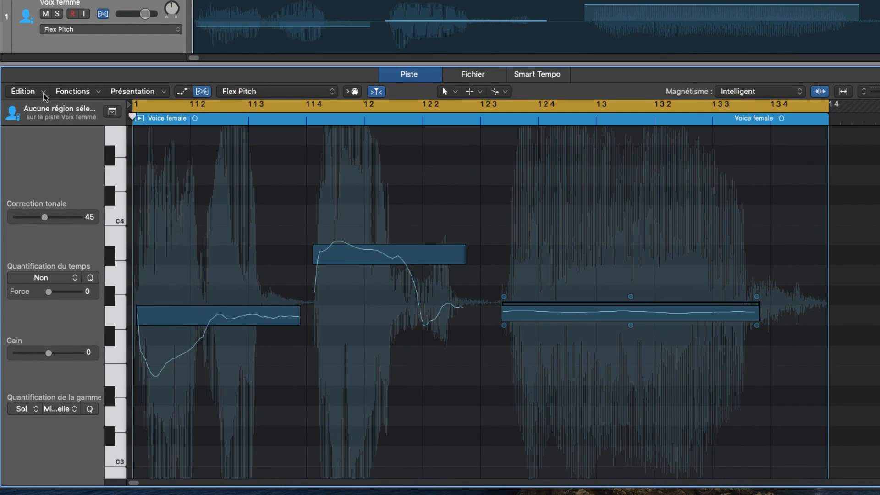
- Create a MIDI track from the Flex Pitch data and enlarge the tracks area to show the region and its notes
{"action": "left_click", "coordinate": [45, 94]}
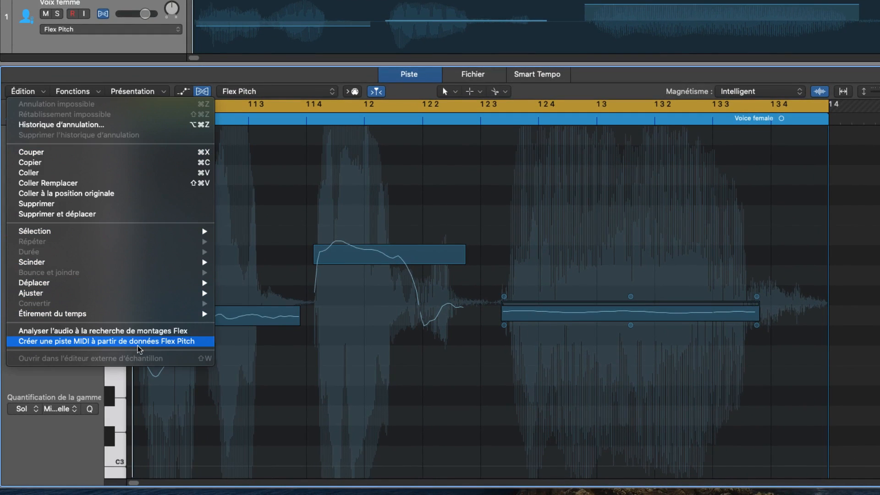
{"action": "left_click", "coordinate": [205, 348]}
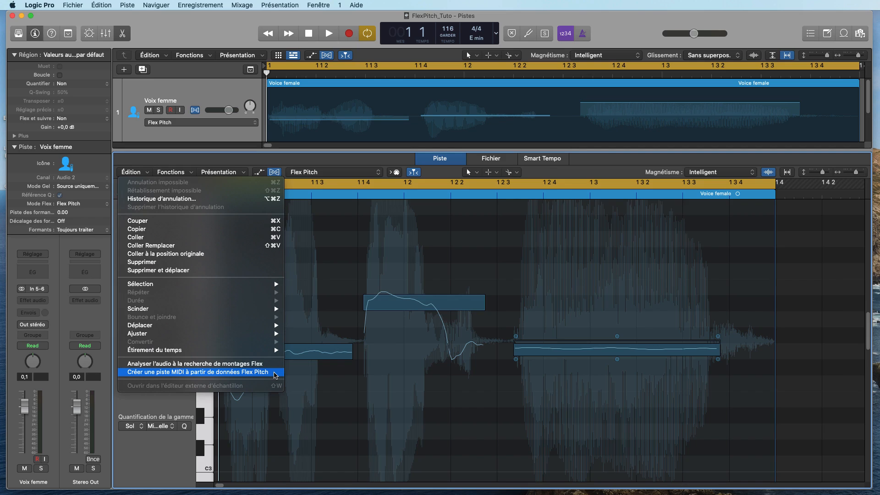
{"action": "left_click", "coordinate": [250, 373]}
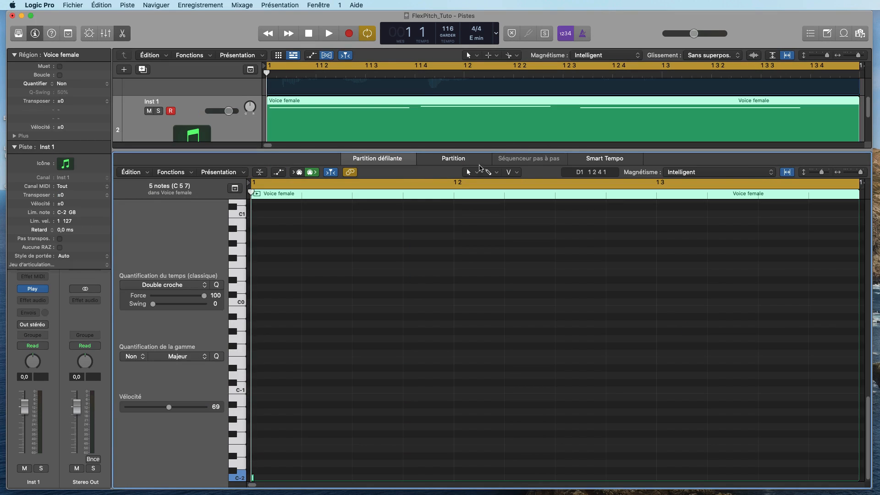
{"action": "left_click_drag", "start_coordinate": [523, 150], "coordinate": [522, 218]}
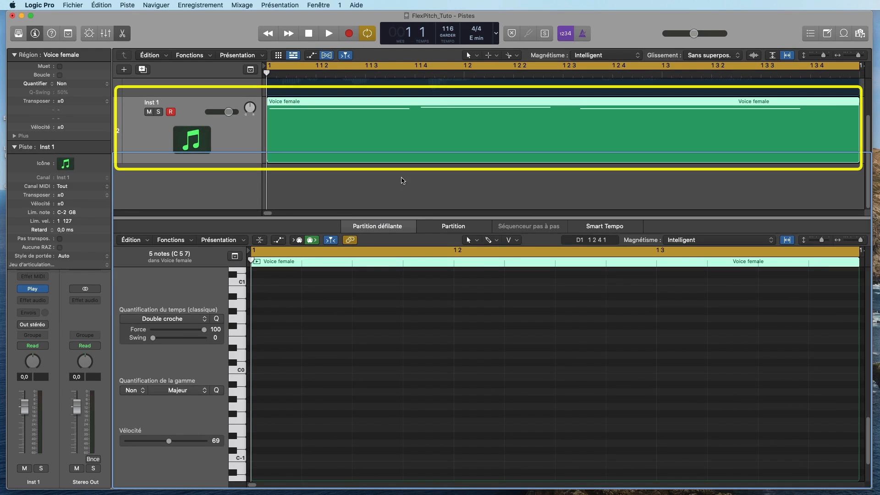
{"action": "left_click_drag", "start_coordinate": [869, 437], "coordinate": [869, 363]}
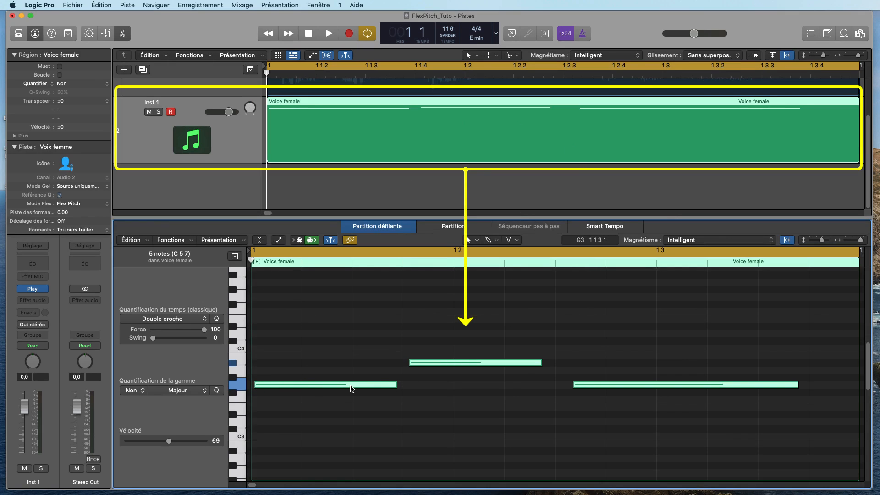
{"action": "mouse_move", "coordinate": [353, 388]}
{"action": "mouse_move", "coordinate": [318, 389]}
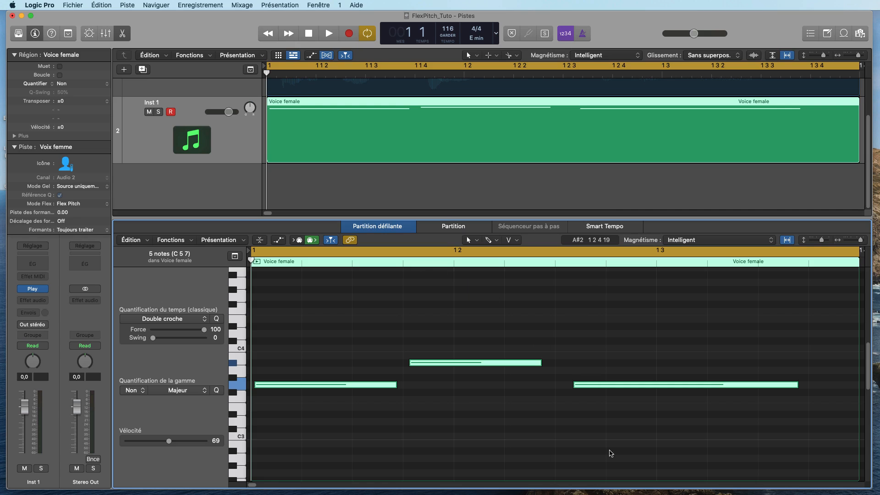
- Load the stereo Alchemy instrument on the new MIDI track with the 1970s Analog Arp preset
{"action": "left_click", "coordinate": [46, 290]}
{"action": "mouse_move", "coordinate": [81, 333]}
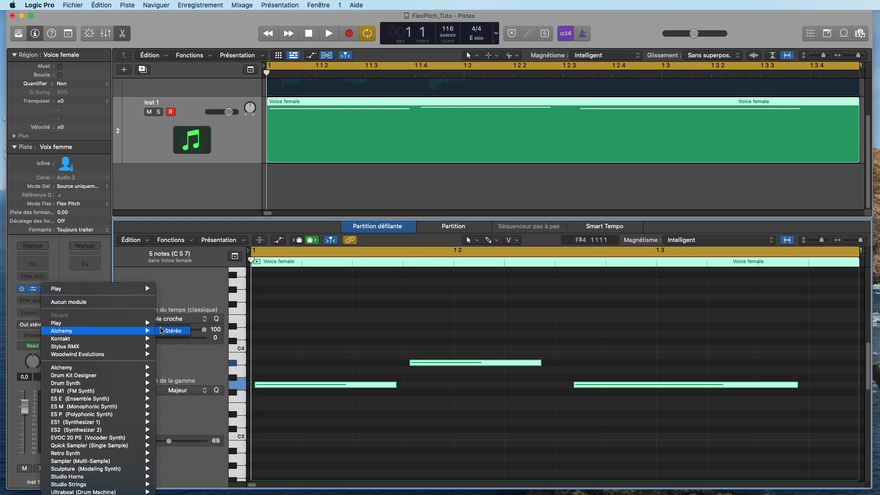
{"action": "left_click", "coordinate": [165, 330]}
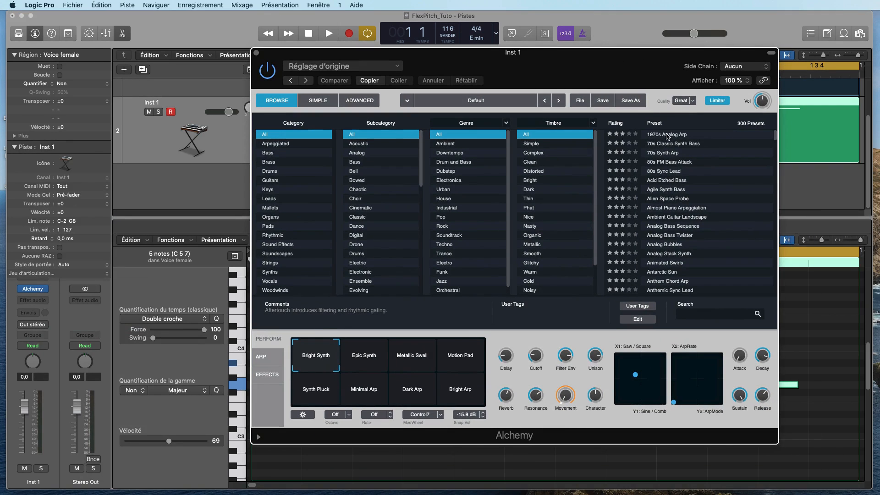
{"action": "left_click", "coordinate": [667, 134]}
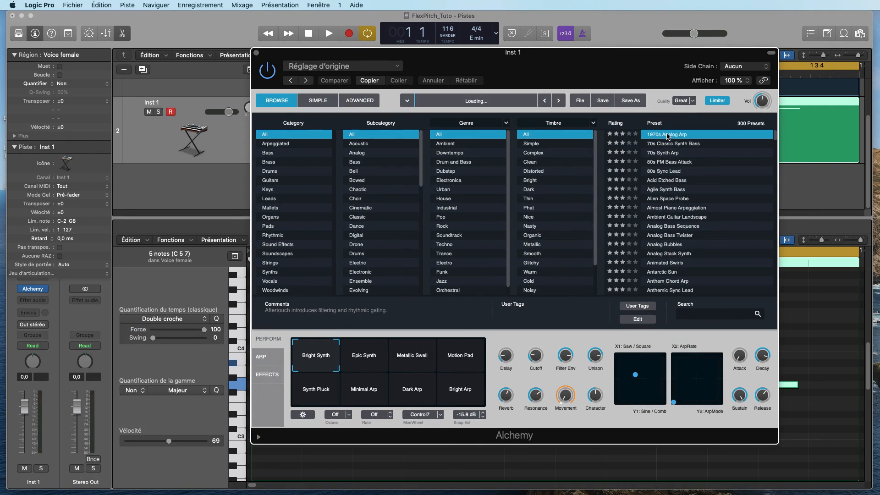
{"action": "left_click", "coordinate": [256, 53]}
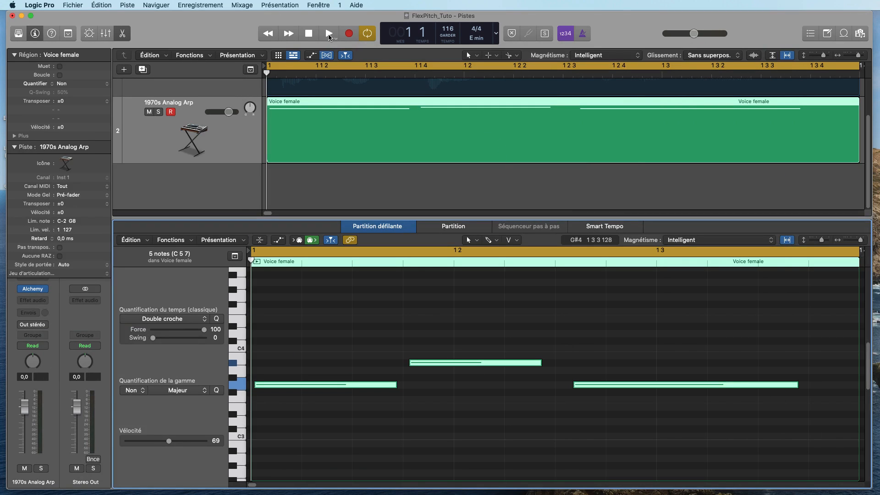
- Solo the 1970s Analog Arp track and play back its melody
{"action": "left_click", "coordinate": [158, 112]}
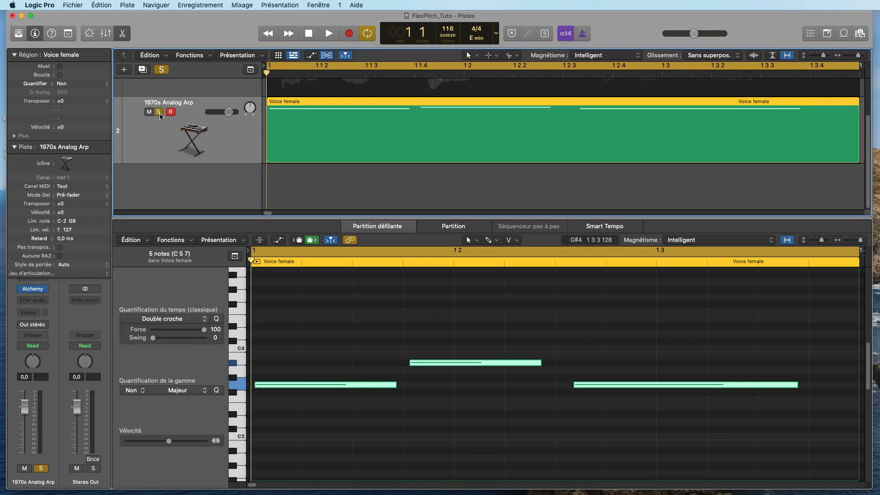
{"action": "left_click", "coordinate": [328, 34]}
{"action": "left_click", "coordinate": [309, 34]}
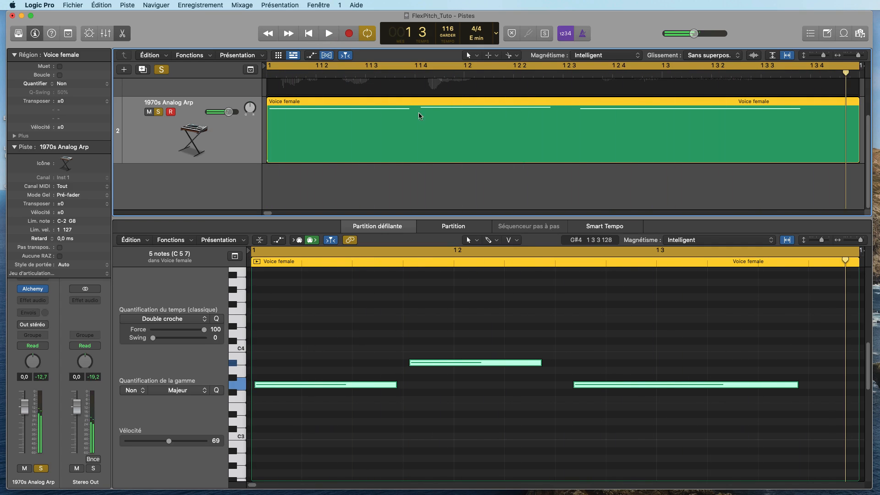
{"action": "left_click", "coordinate": [324, 54]}
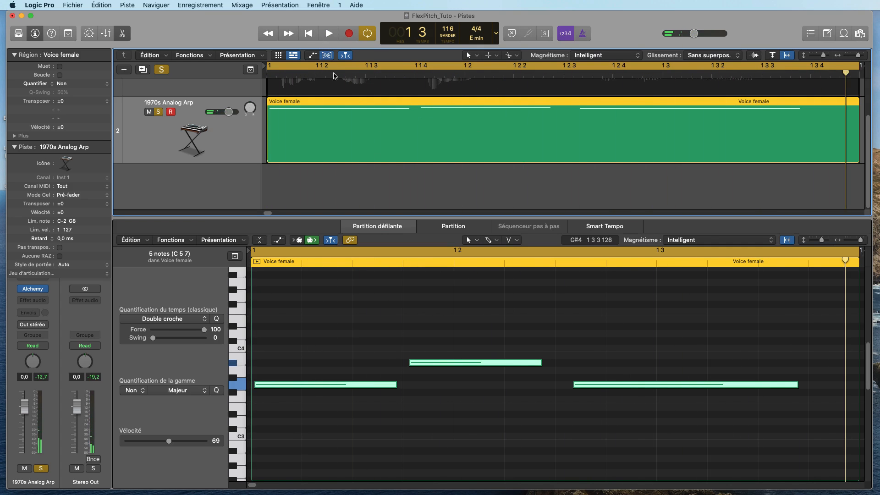